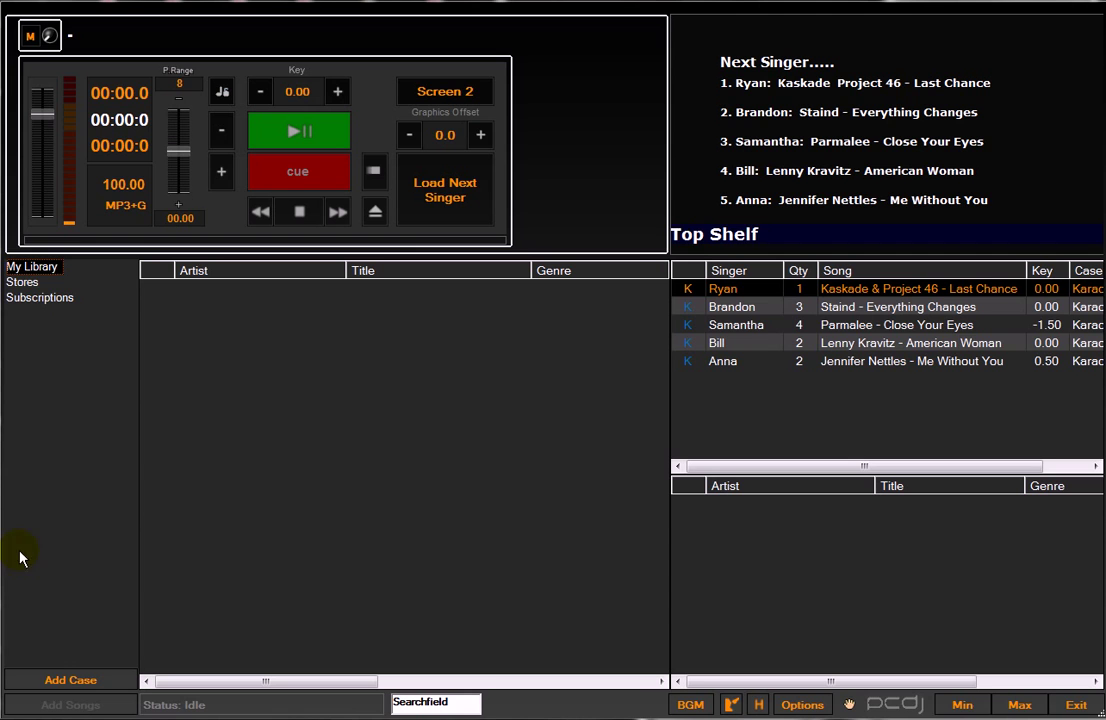
# Add a new library case and name it 'Karaoke Tunes'.
pyautogui.click(52, 679)
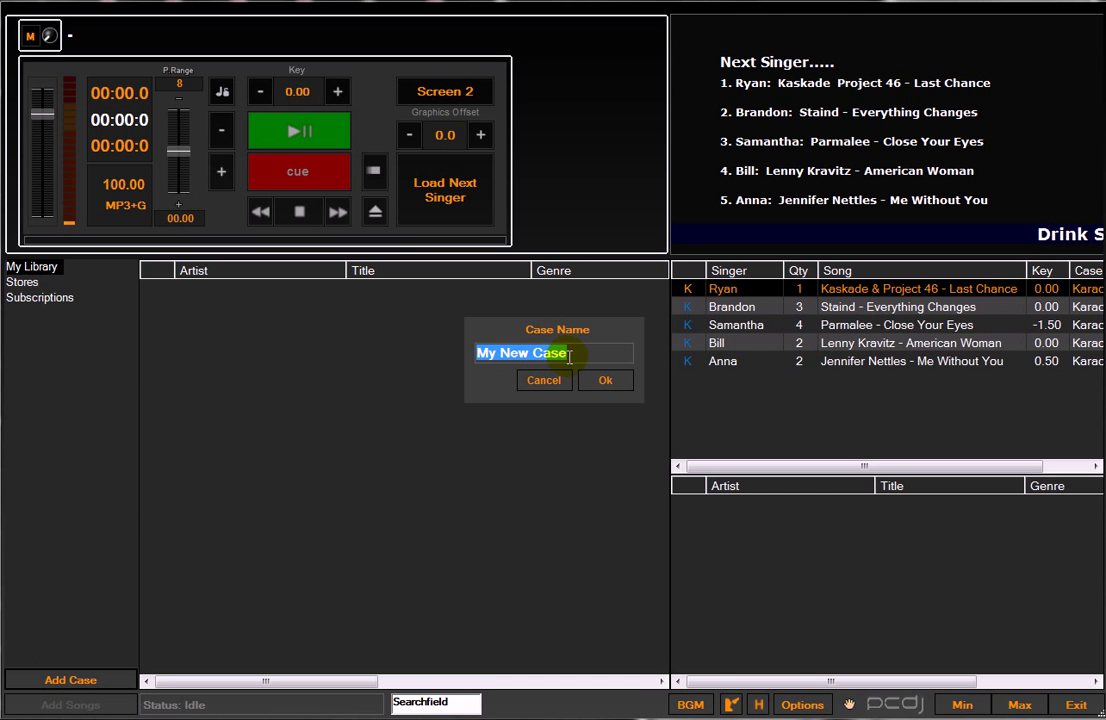
pyautogui.write('Karaoke')
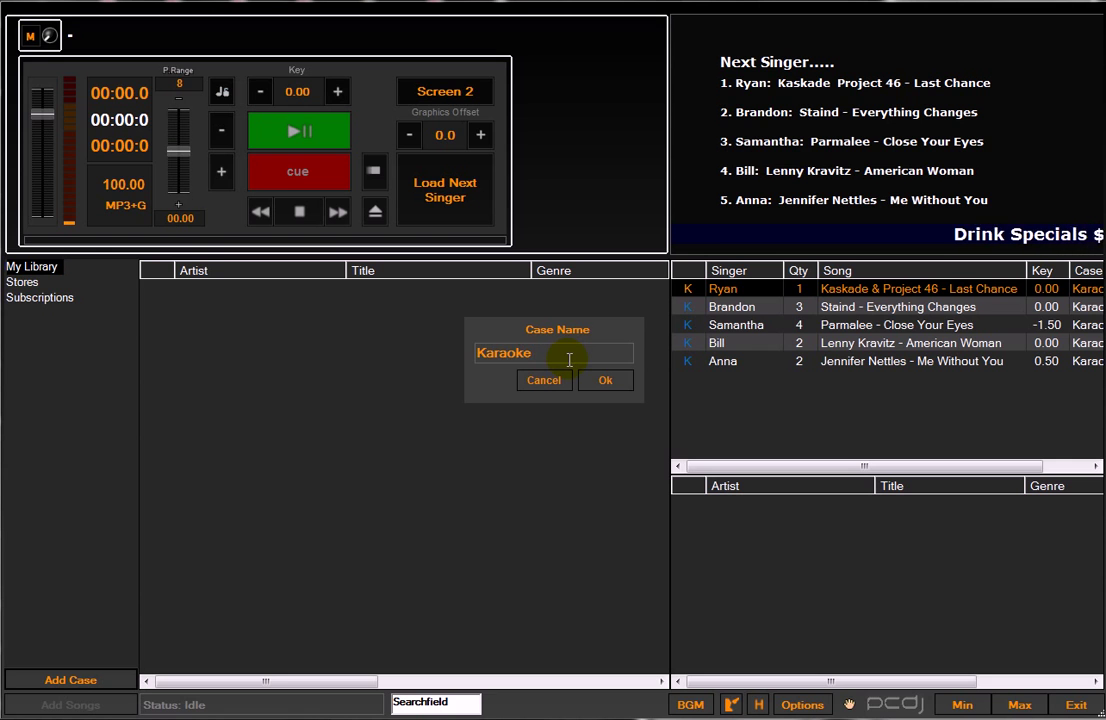
pyautogui.write(' Tunes')
pyautogui.press('Return')
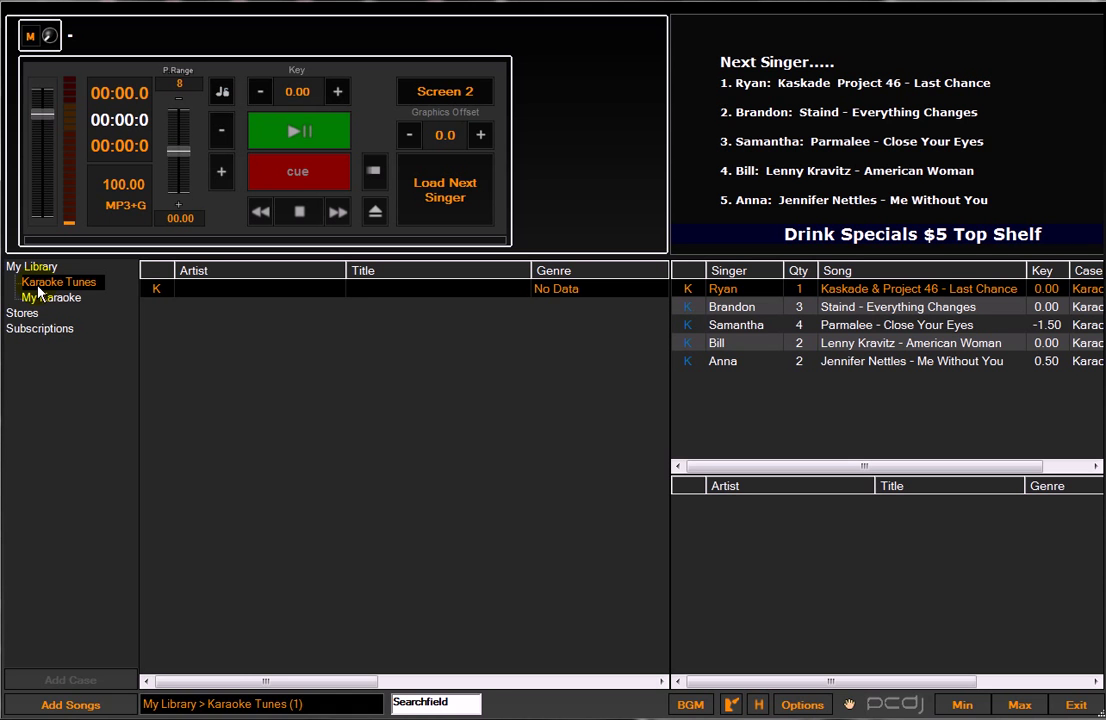
# Set up a folder scan targeting 'chartbuster tracks' on the HP SimpleSave (G:) drive.
pyautogui.click(80, 704)
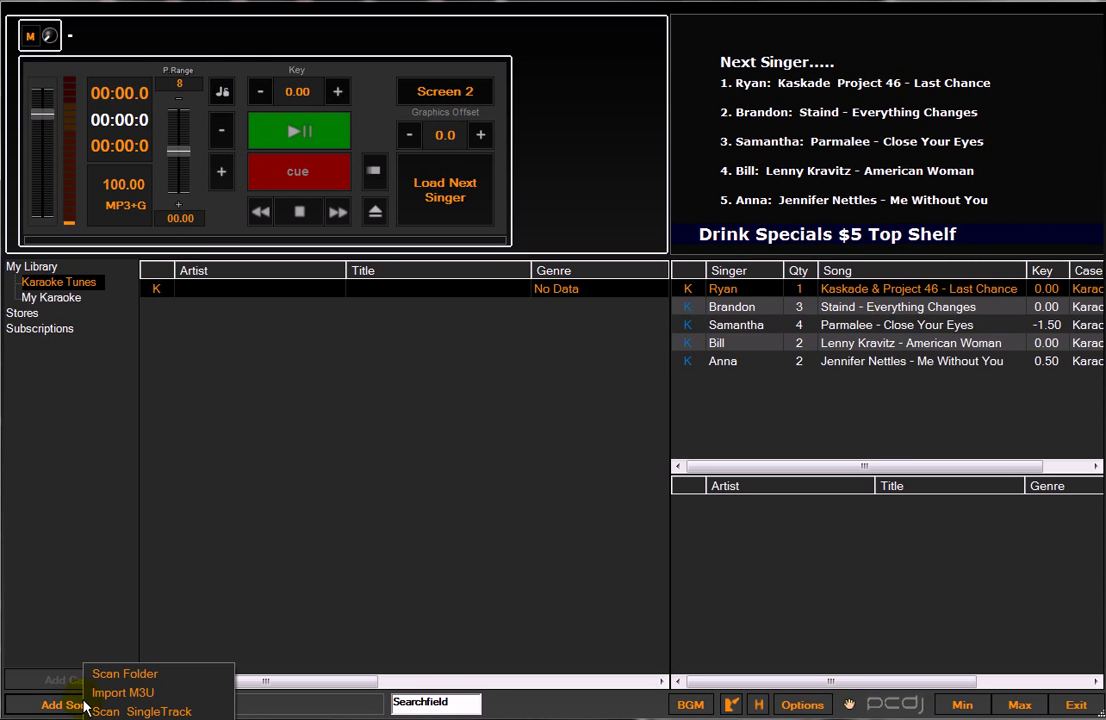
pyautogui.click(126, 676)
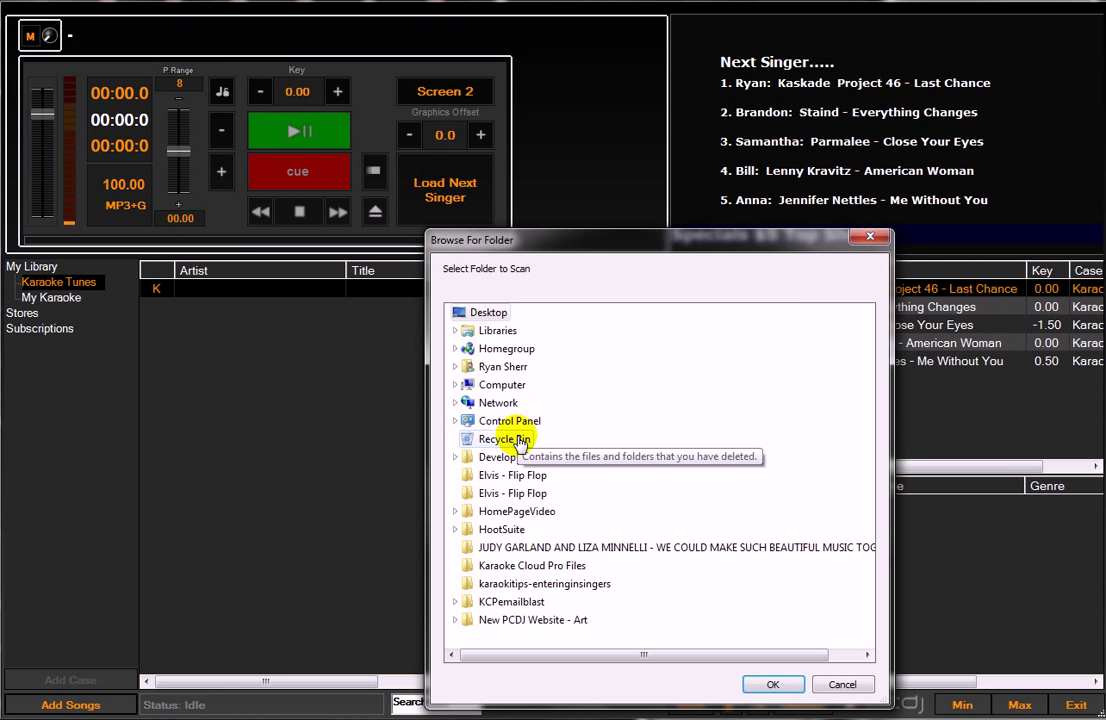
pyautogui.click(456, 385)
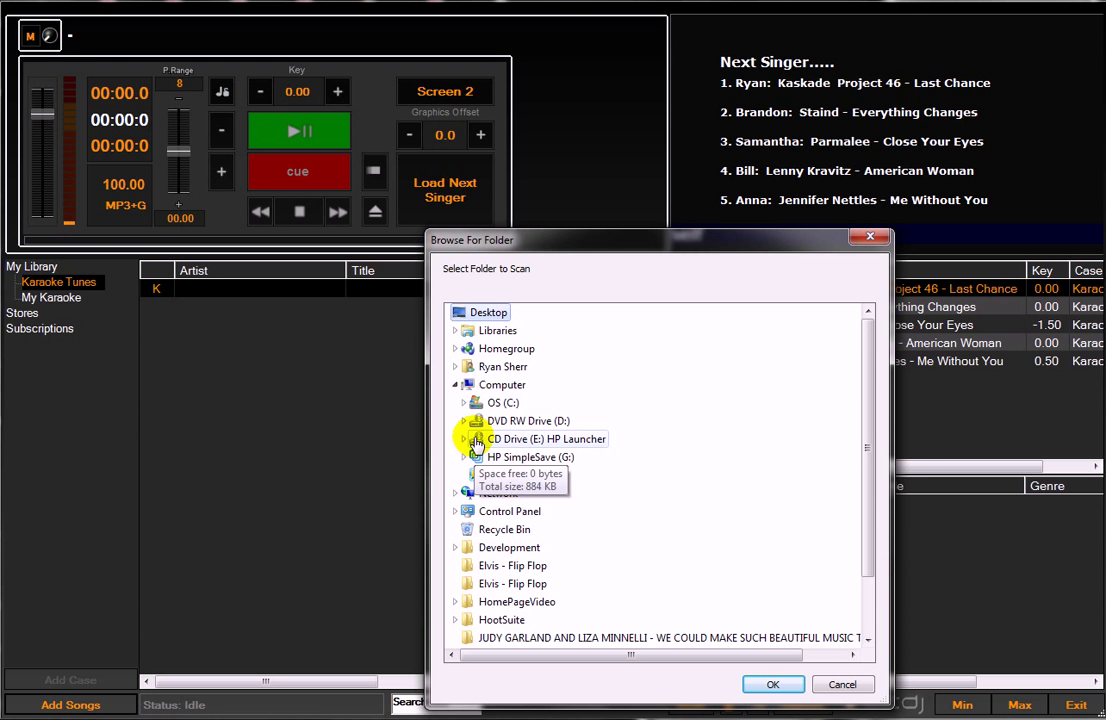
pyautogui.click(464, 457)
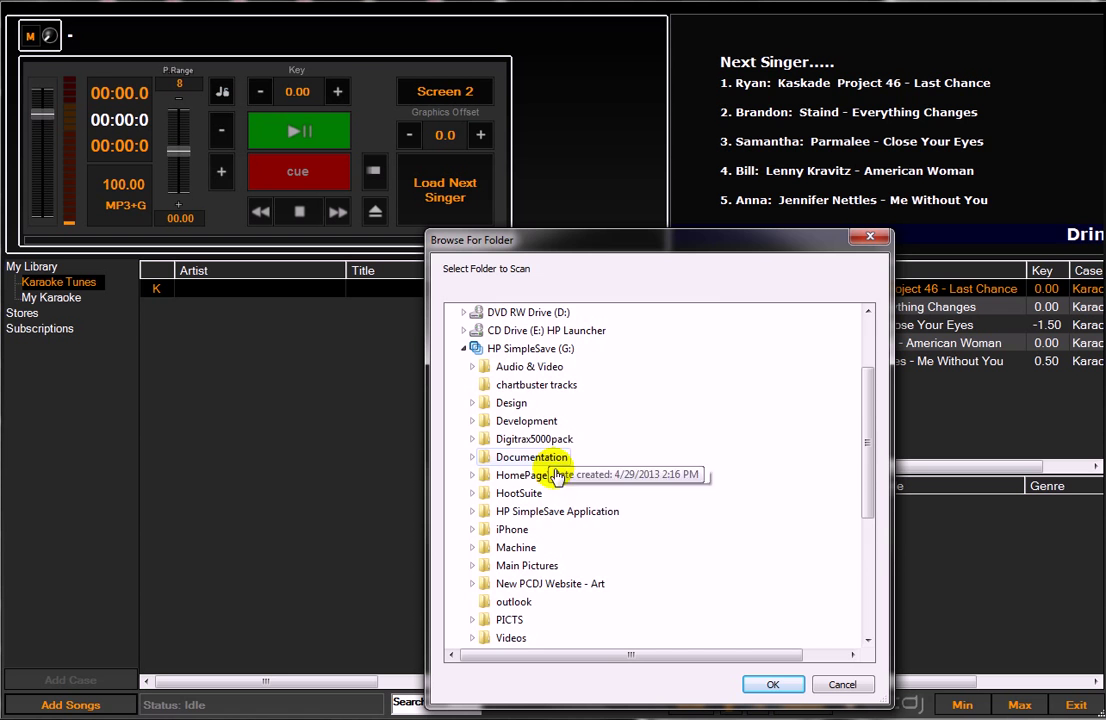
pyautogui.scroll(-2, 575, 510)
pyautogui.scroll(2, 595, 553)
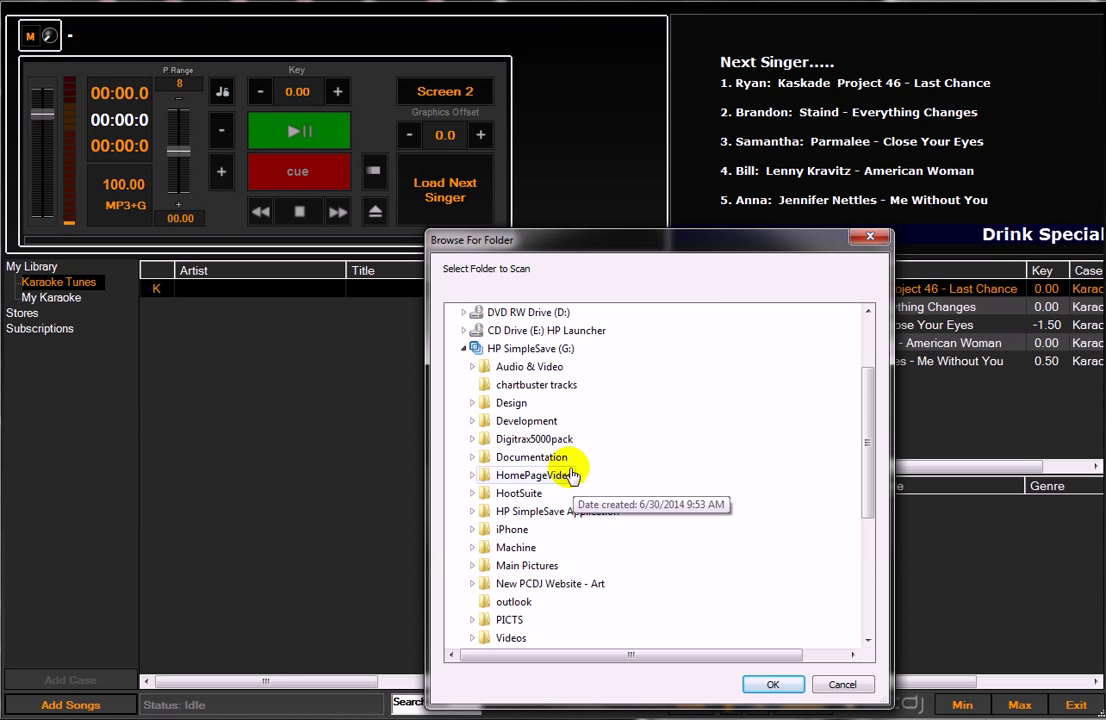
pyautogui.click(493, 395)
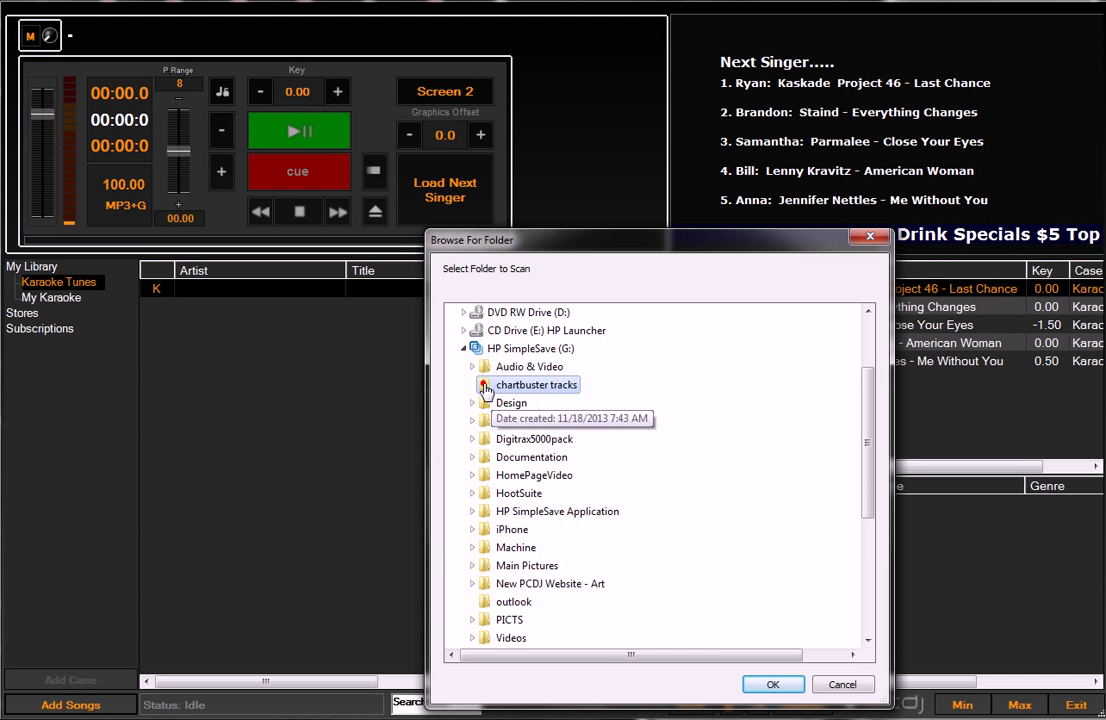
pyautogui.click(773, 686)
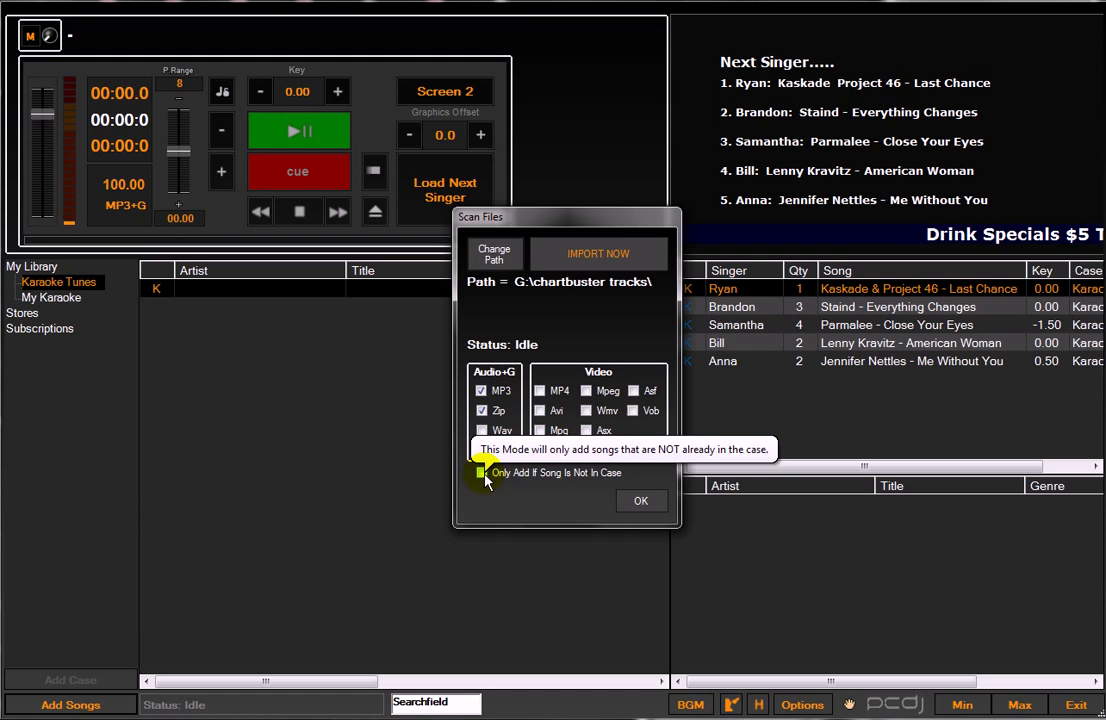
# Import the 501 scanned songs and agree to extract song details from file names.
pyautogui.click(612, 255)
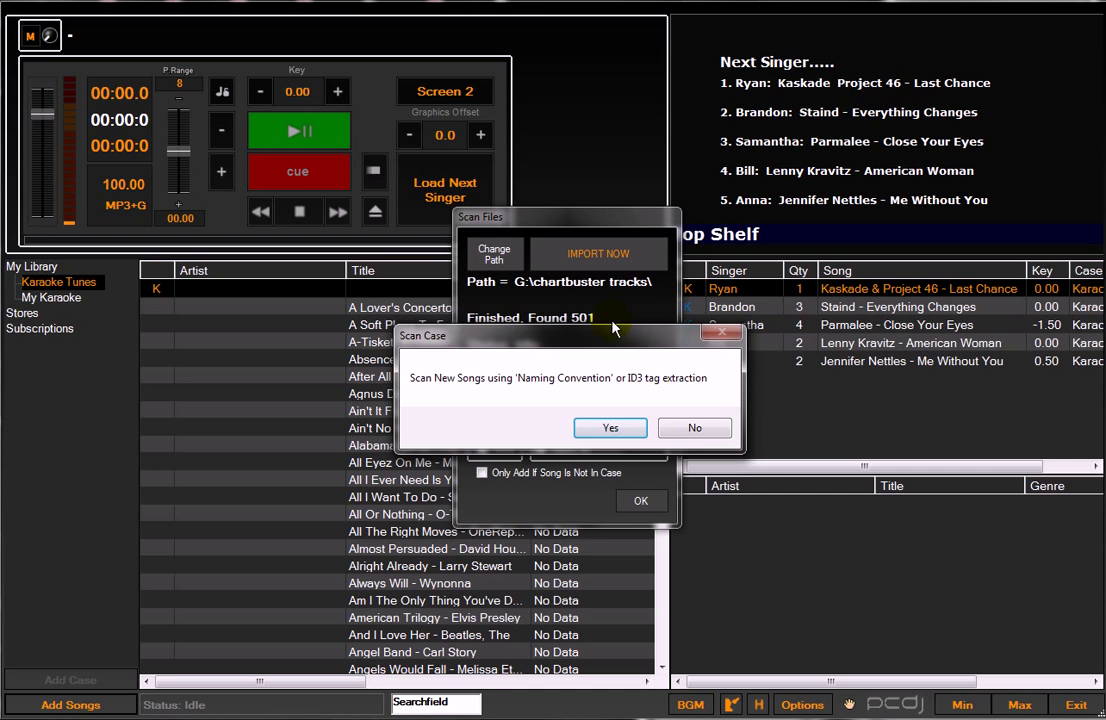
pyautogui.click(610, 428)
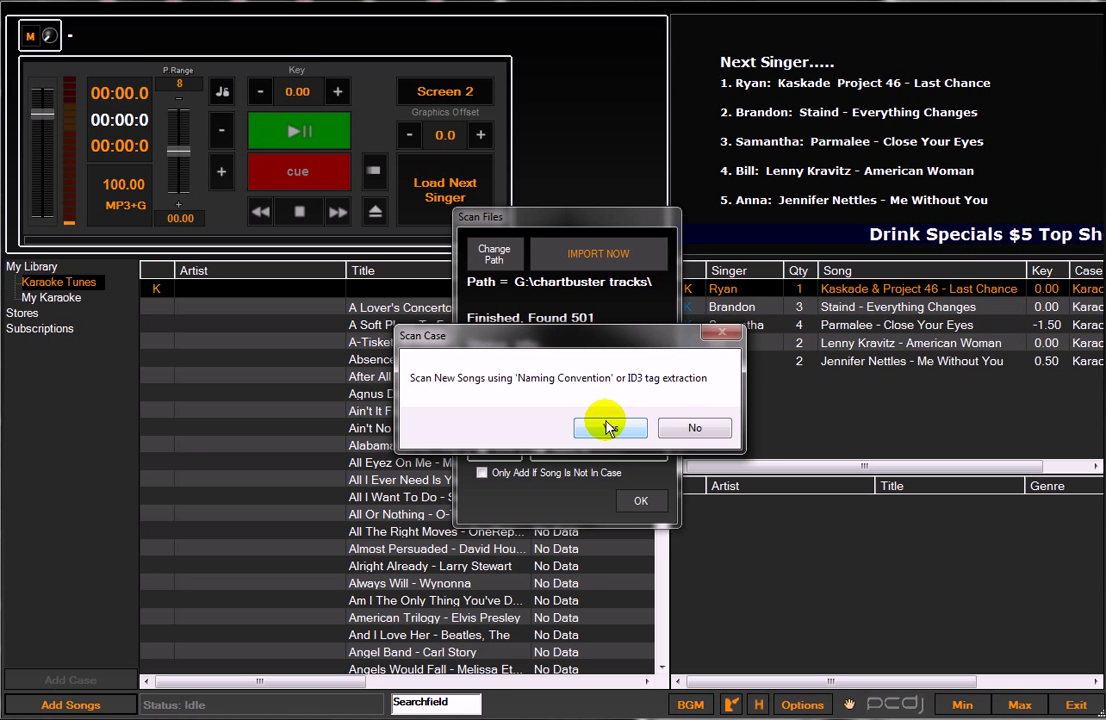
pyautogui.click(610, 428)
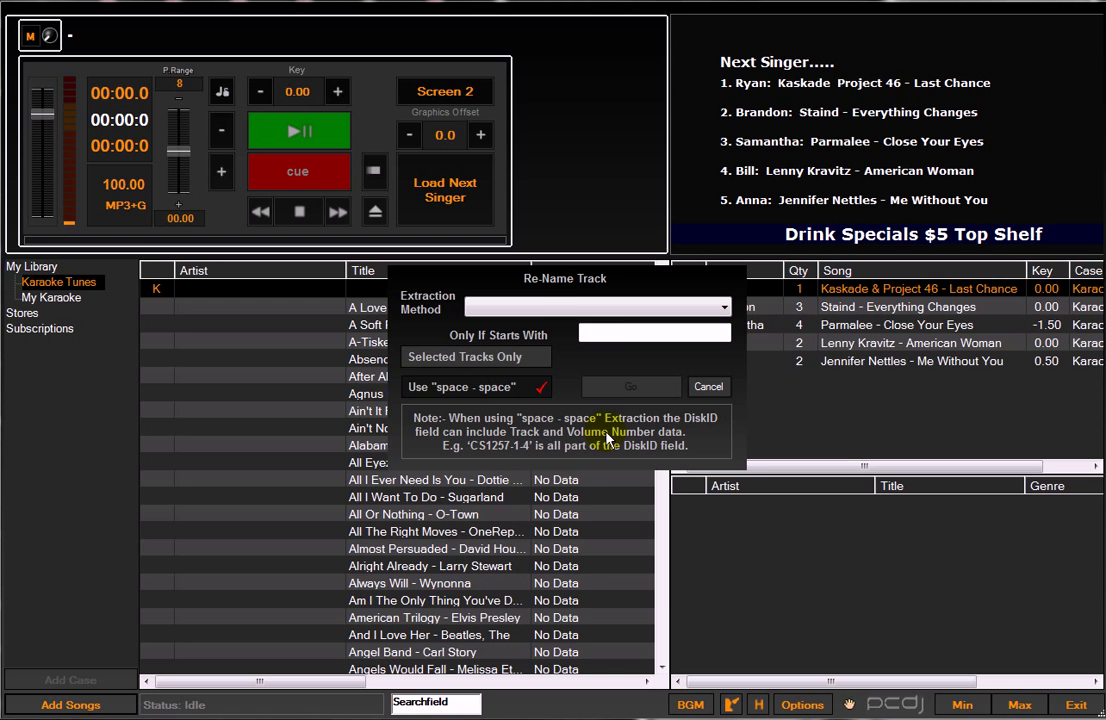
# Split track names using the Title-Artist extraction method with 'space - space' kept.
pyautogui.click(548, 305)
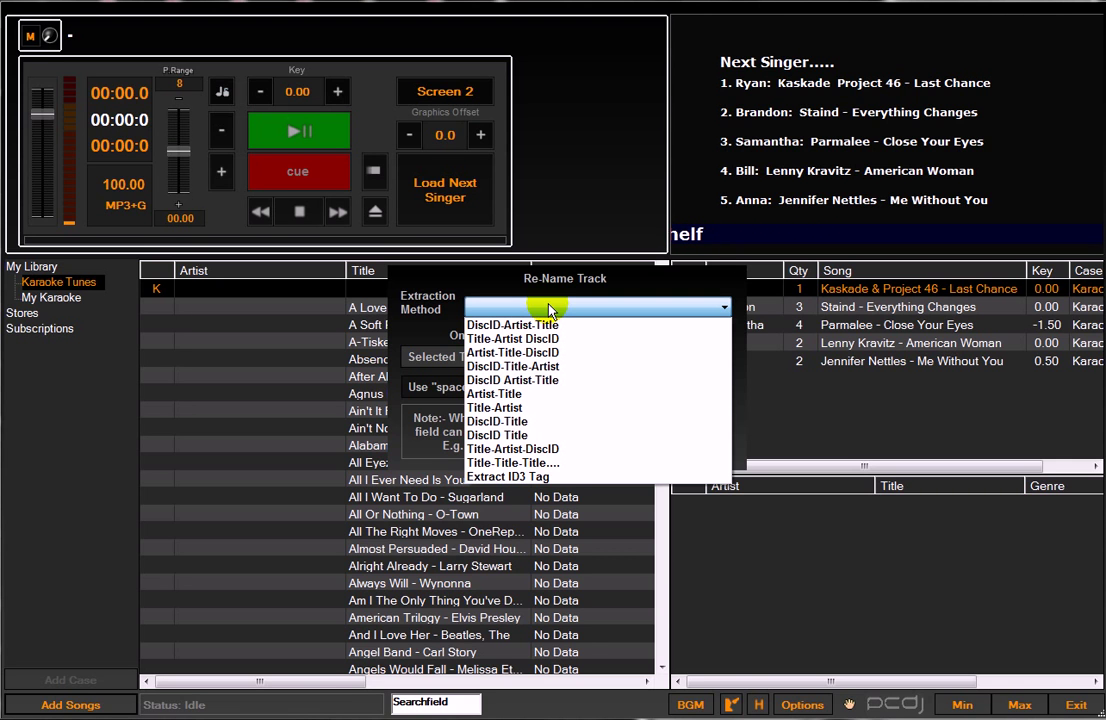
pyautogui.click(500, 408)
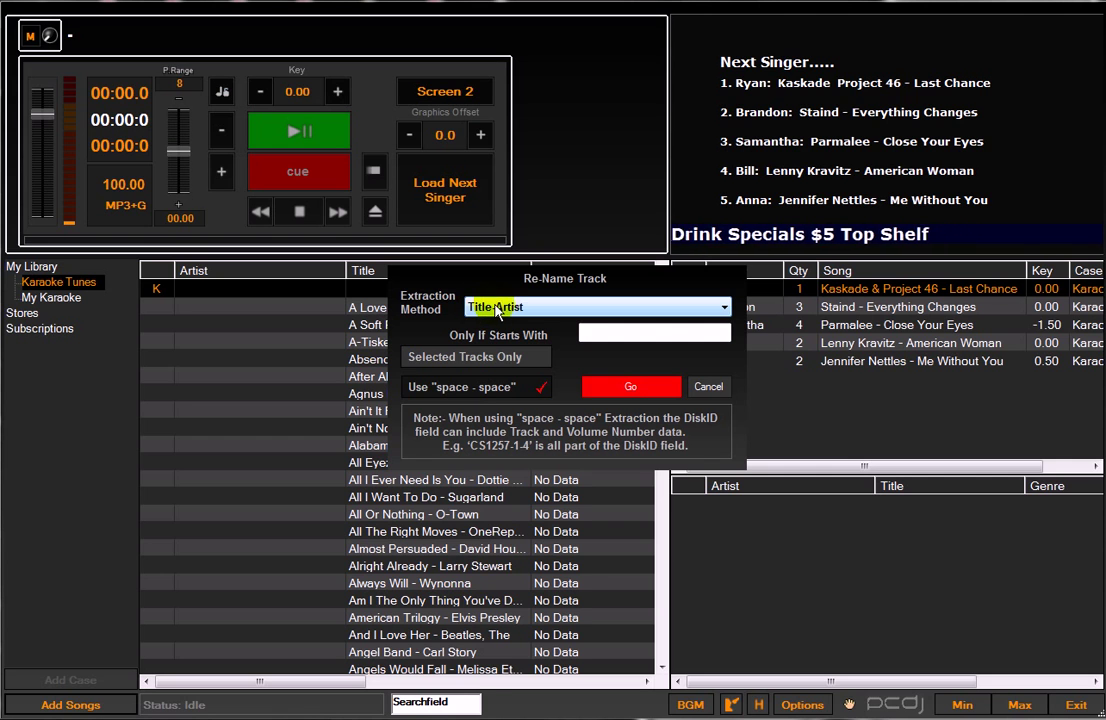
pyautogui.click(639, 389)
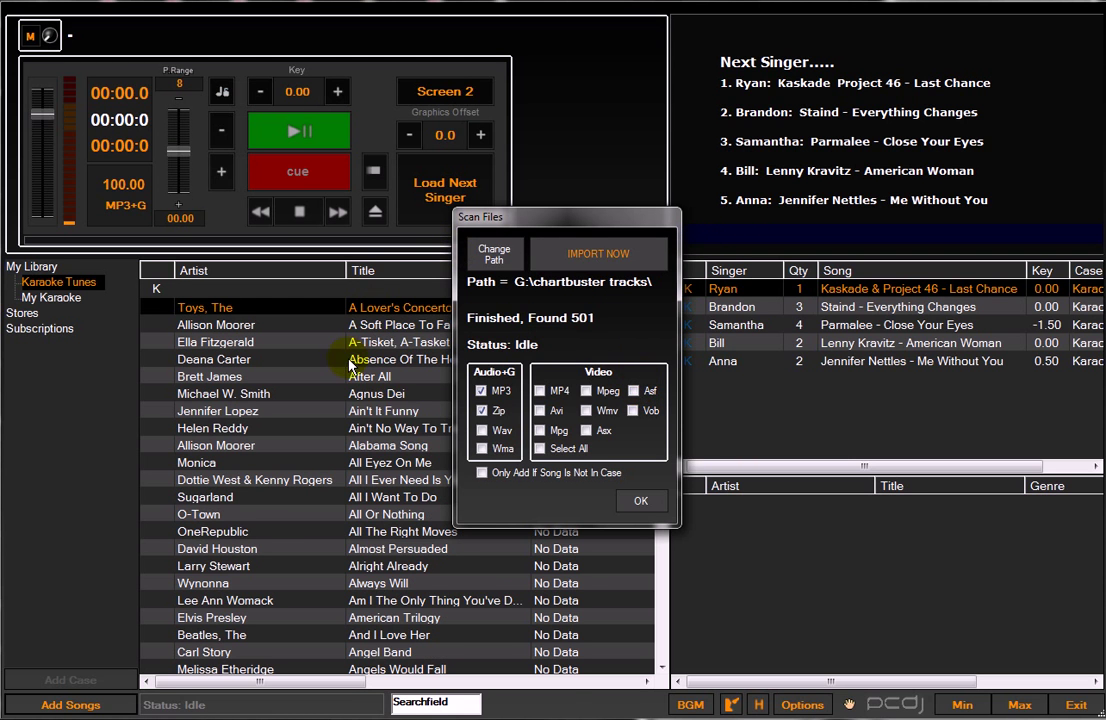
# Close the scan summary, sort the list, and select 4 Seasons Of Loneliness (CB134-5C).
pyautogui.click(650, 496)
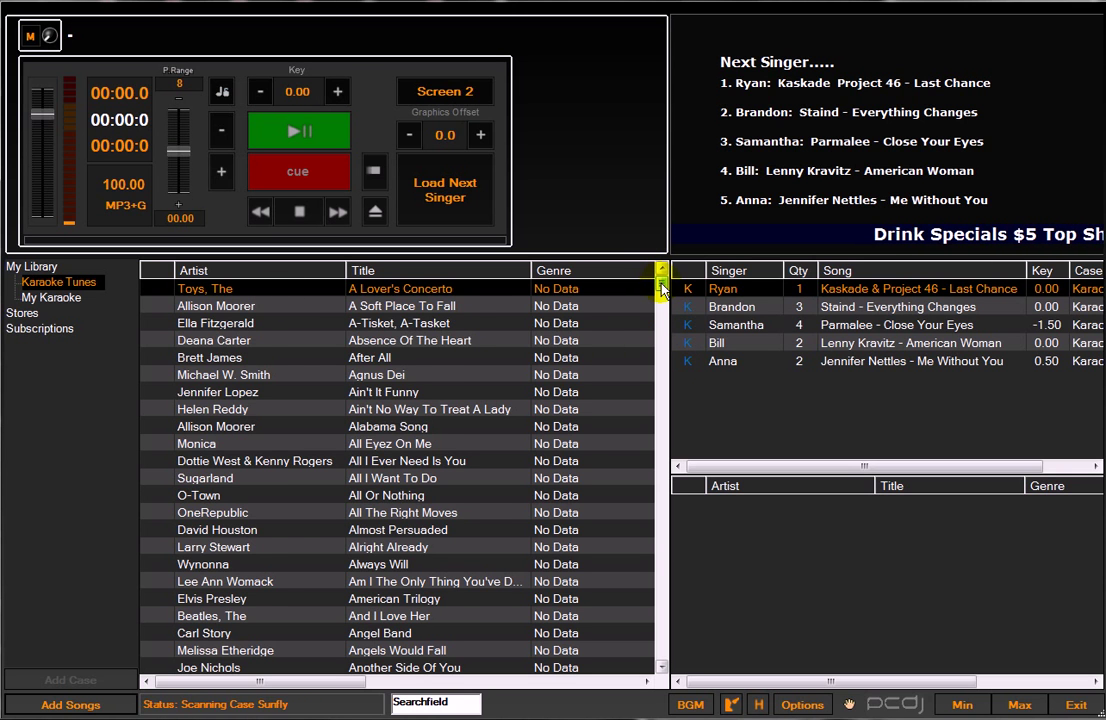
pyautogui.scroll(-8, 662, 288)
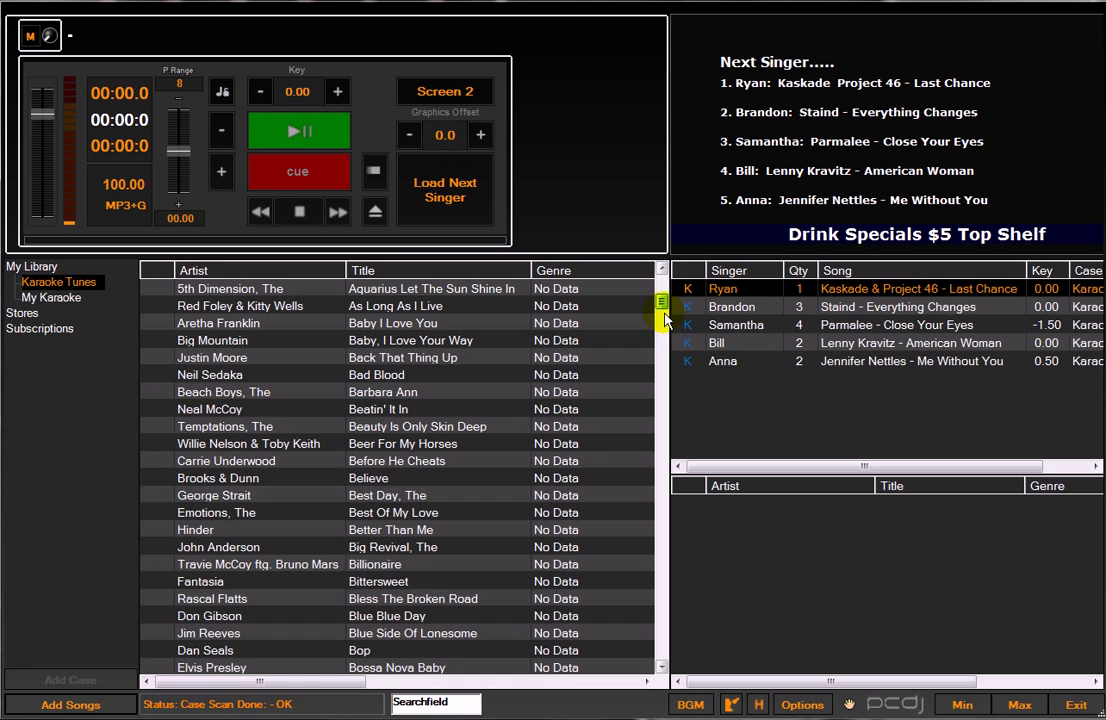
pyautogui.click(300, 270)
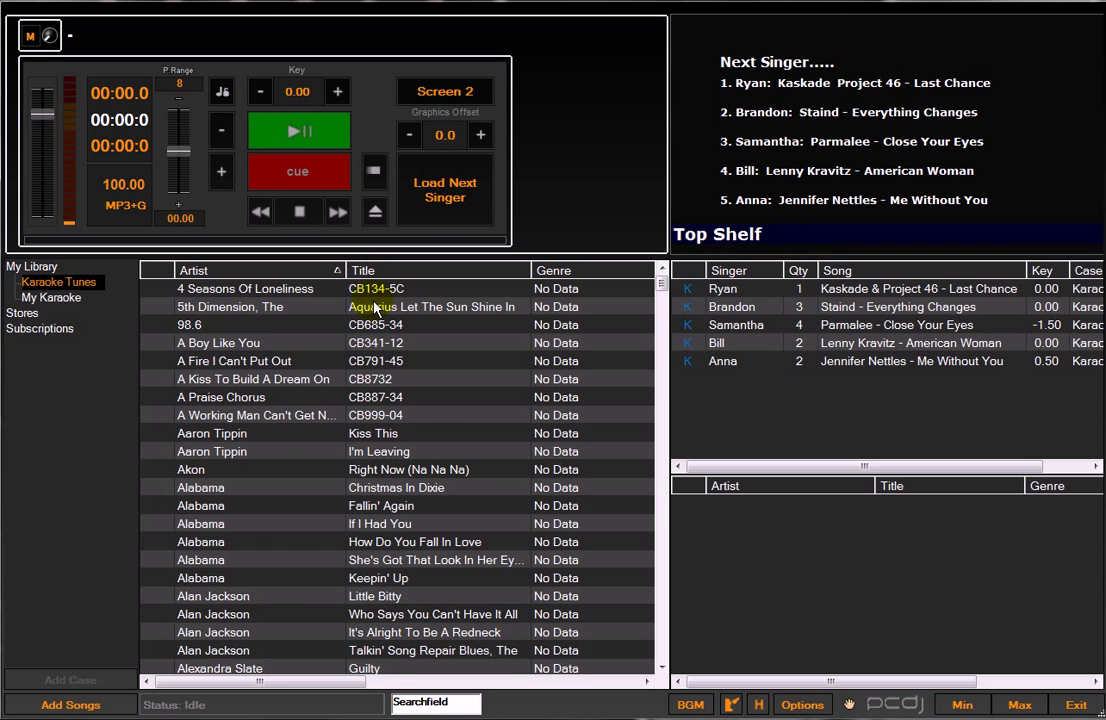
pyautogui.click(391, 272)
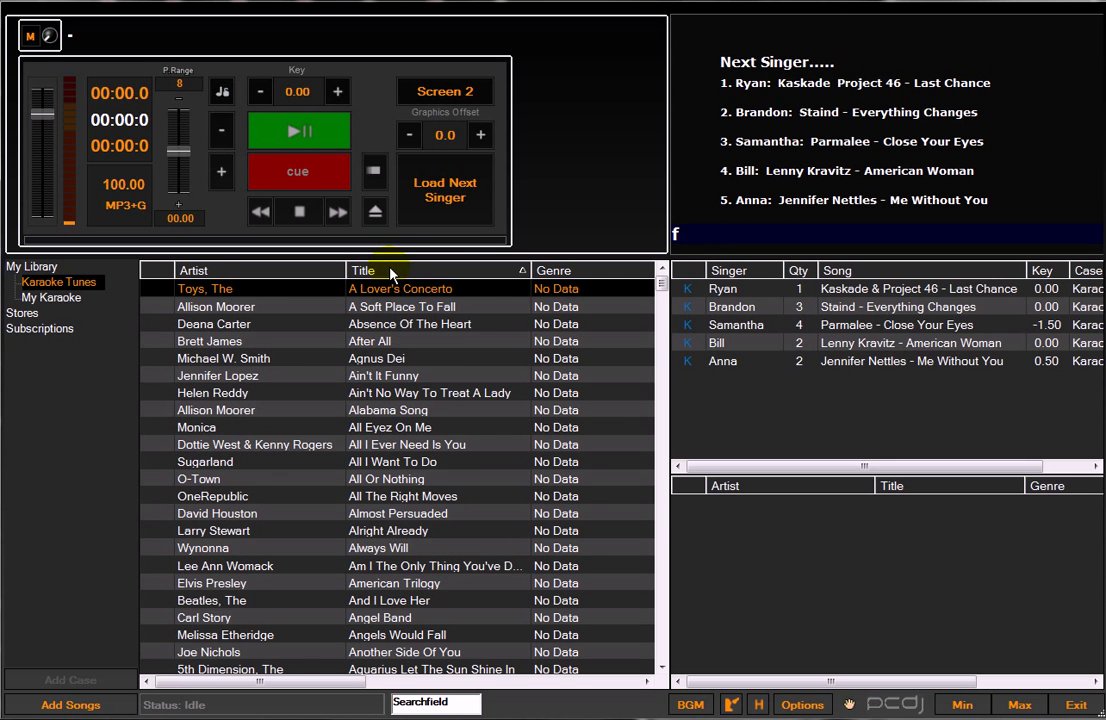
pyautogui.moveTo(662, 290); pyautogui.dragTo(662, 330)
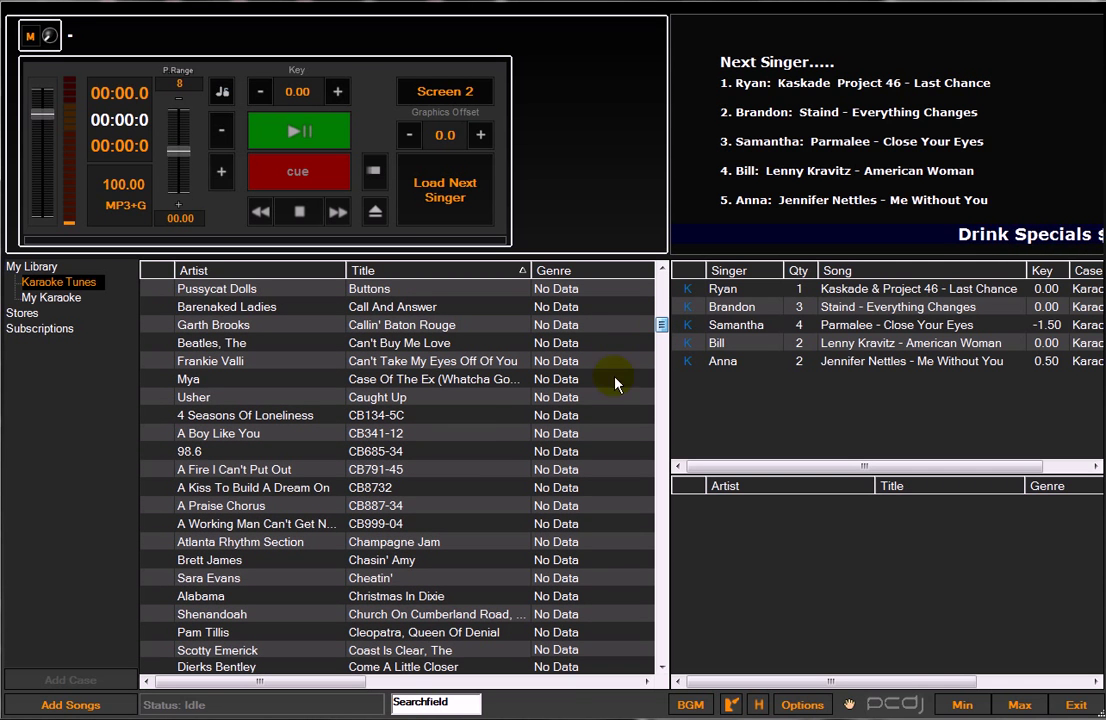
pyautogui.click(401, 524)
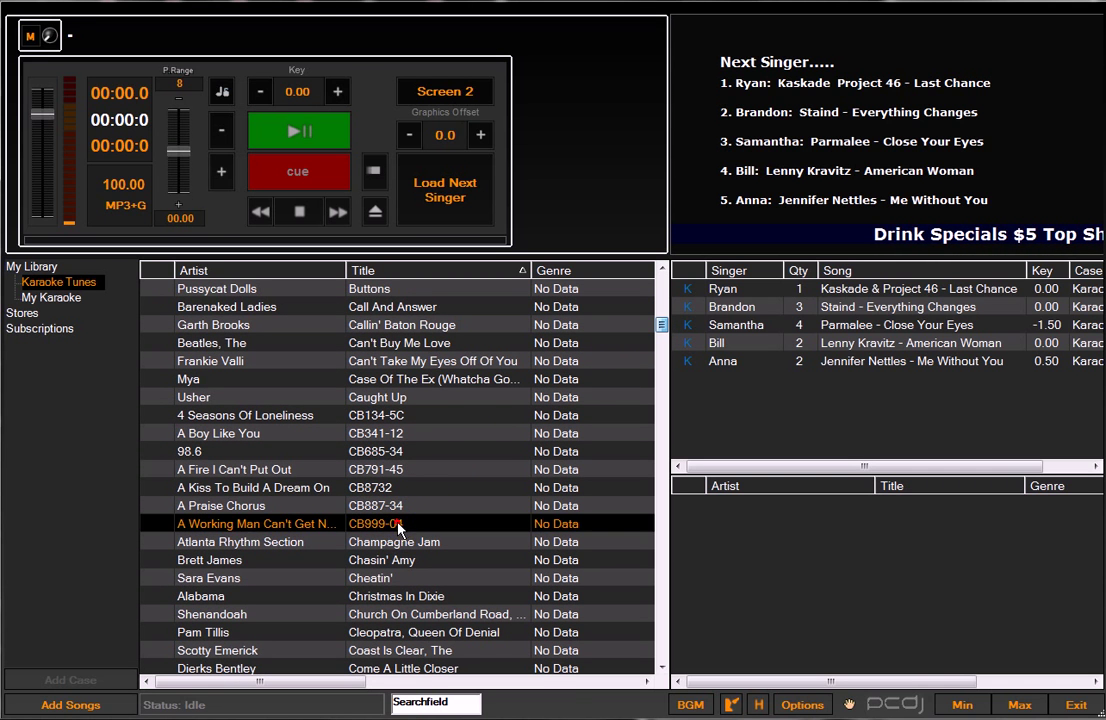
pyautogui.click(367, 418)
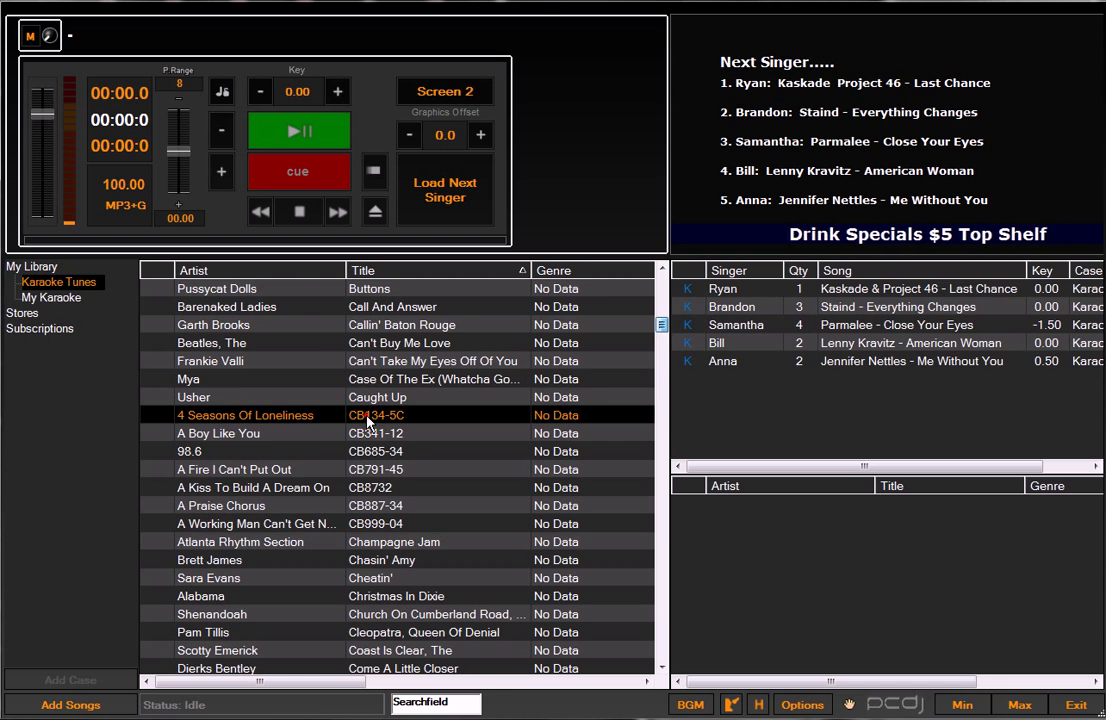
# Extend the selection down to the CB999-04 row, covering all seven disc-coded tracks.
pyautogui.keyDown('shift'); pyautogui.click(287, 526); pyautogui.keyUp('shift')
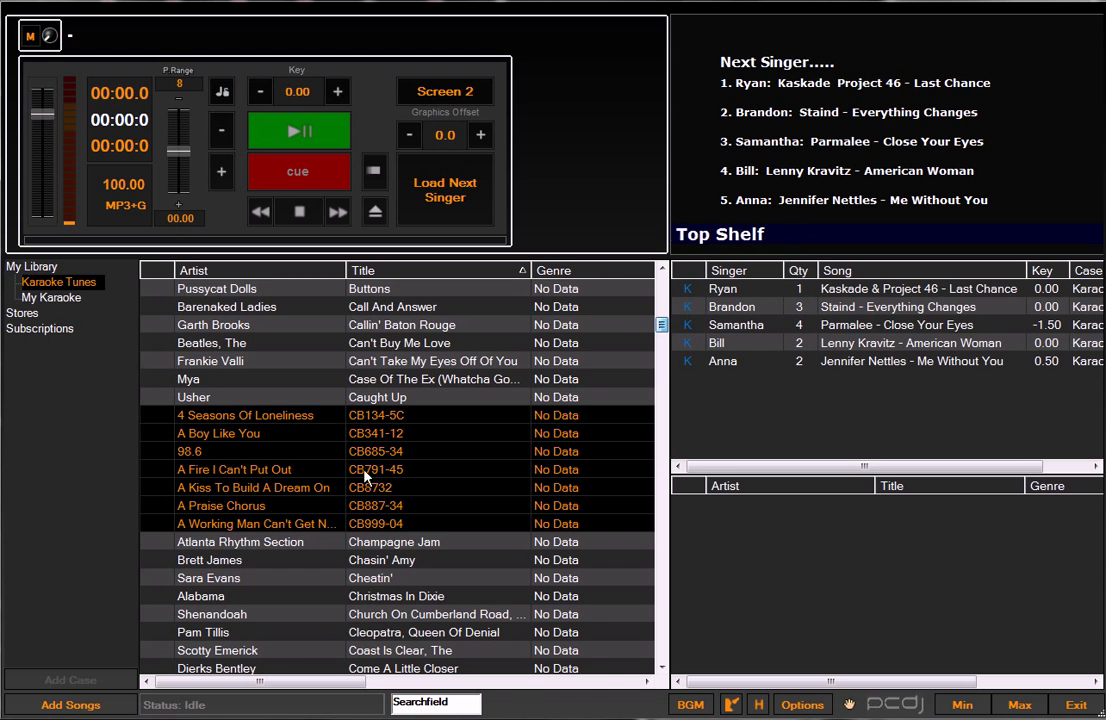
# Scroll the track list right to show the Path and File columns.
pyautogui.moveTo(350, 690); pyautogui.dragTo(628, 697)
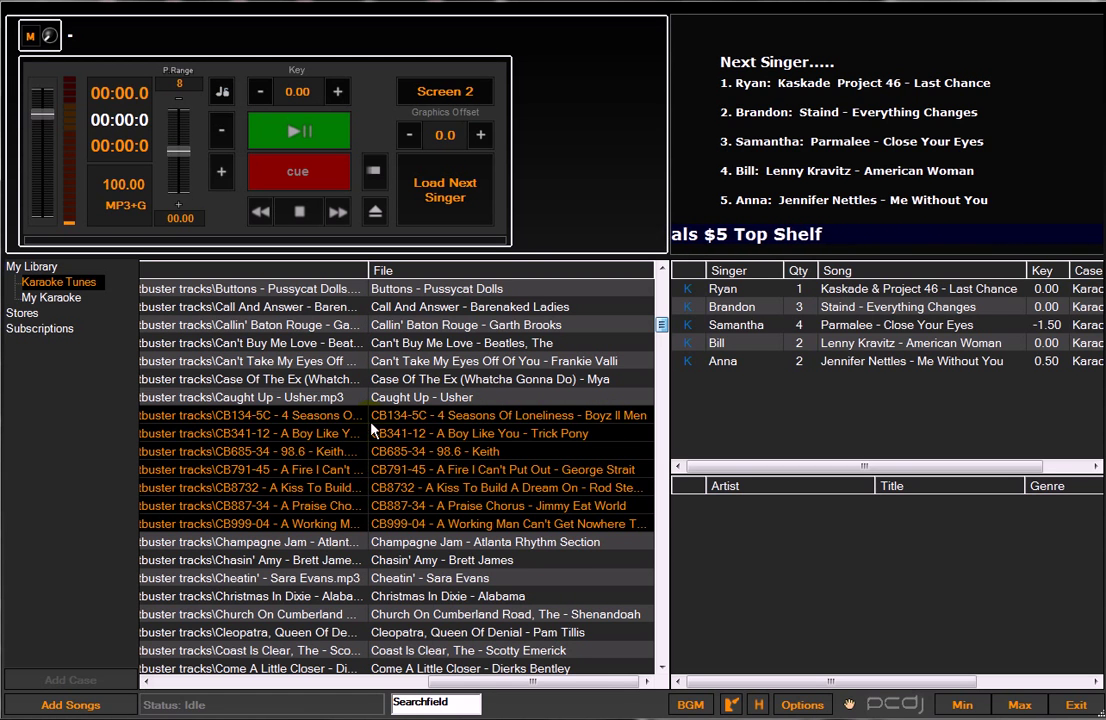
# Rename only the selected tracks using the DiscID-Title-Artist naming convention.
pyautogui.rightClick(351, 441)
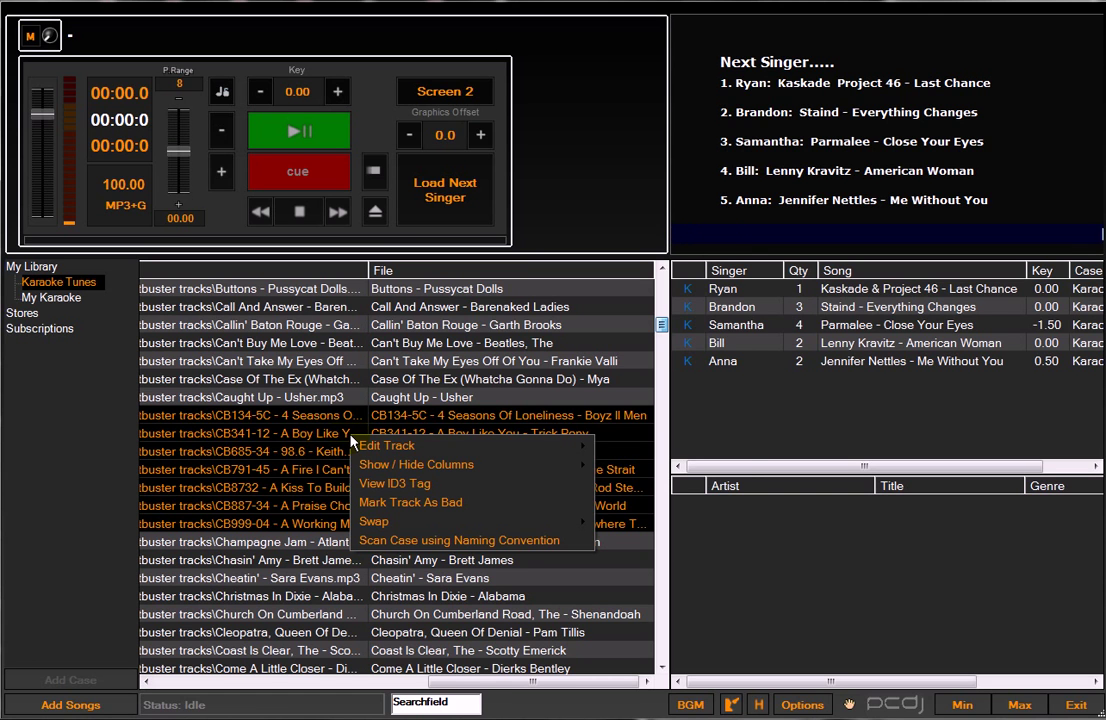
pyautogui.click(383, 541)
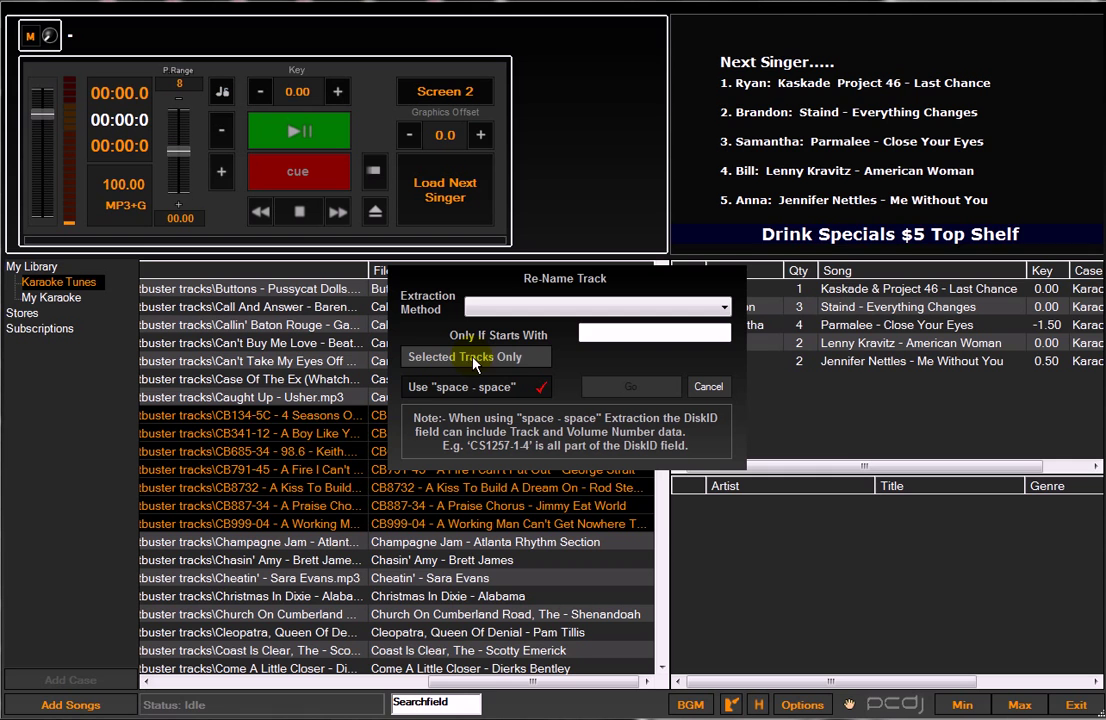
pyautogui.click(517, 364)
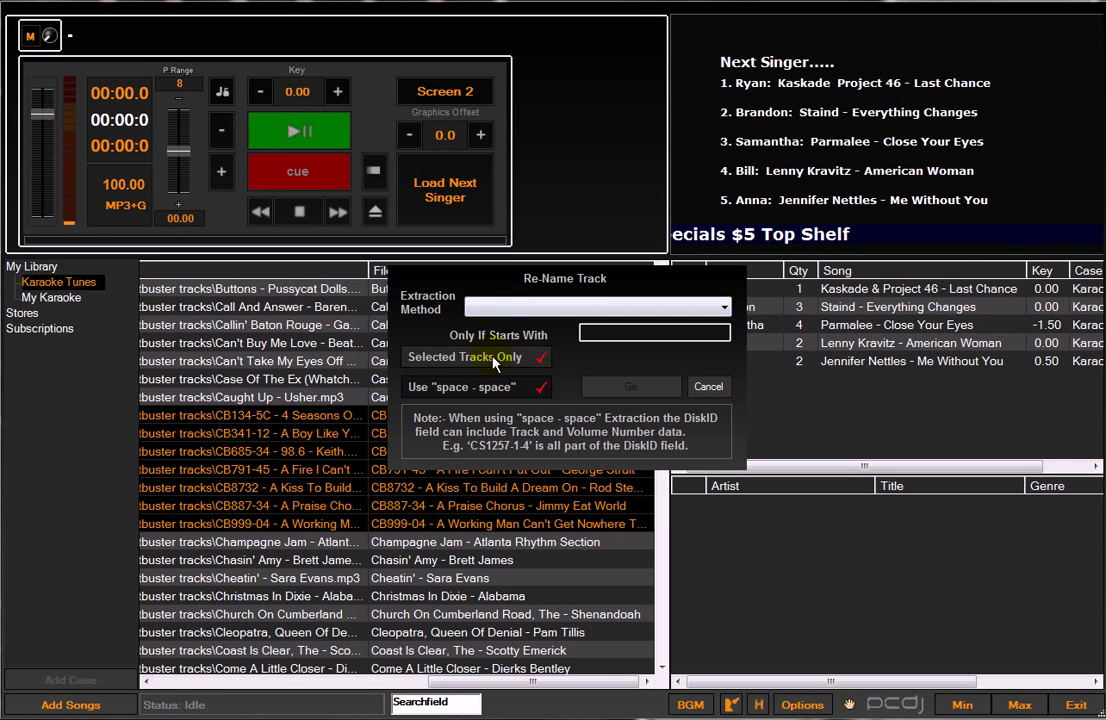
pyautogui.click(519, 310)
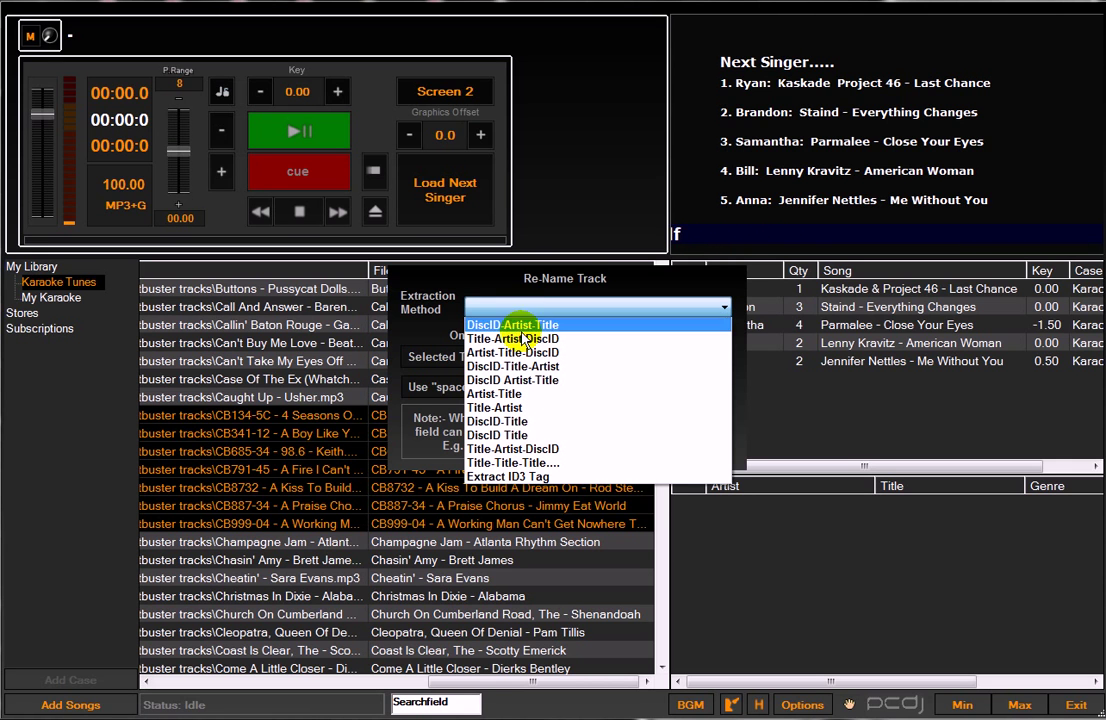
pyautogui.click(518, 367)
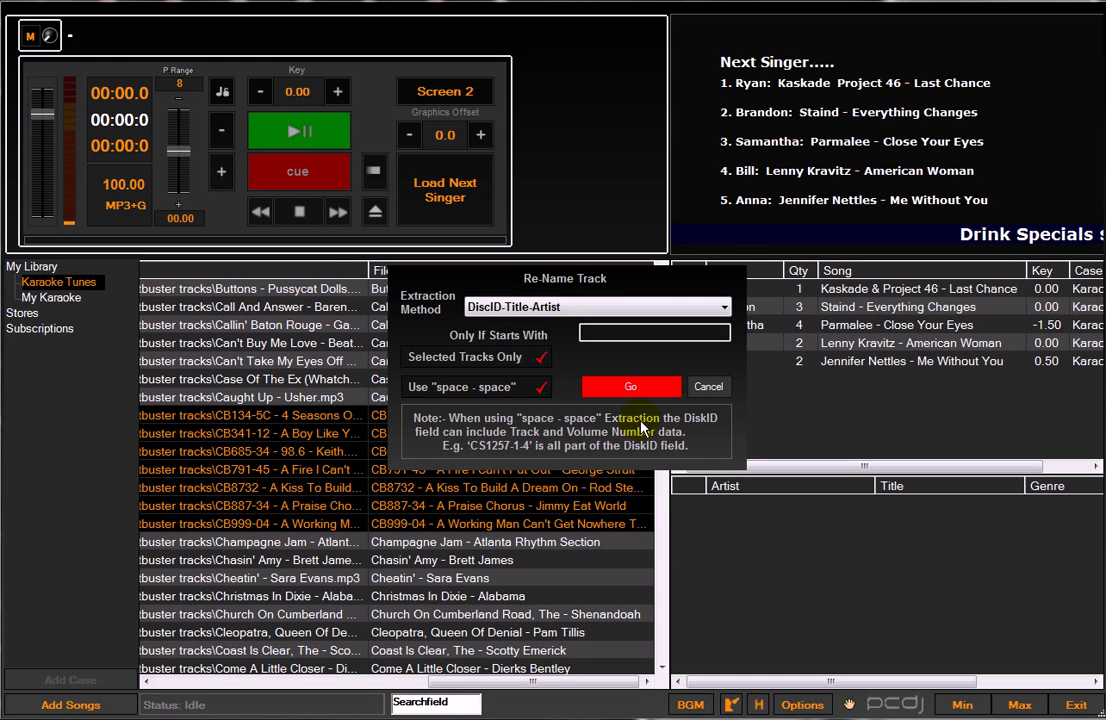
pyautogui.click(652, 390)
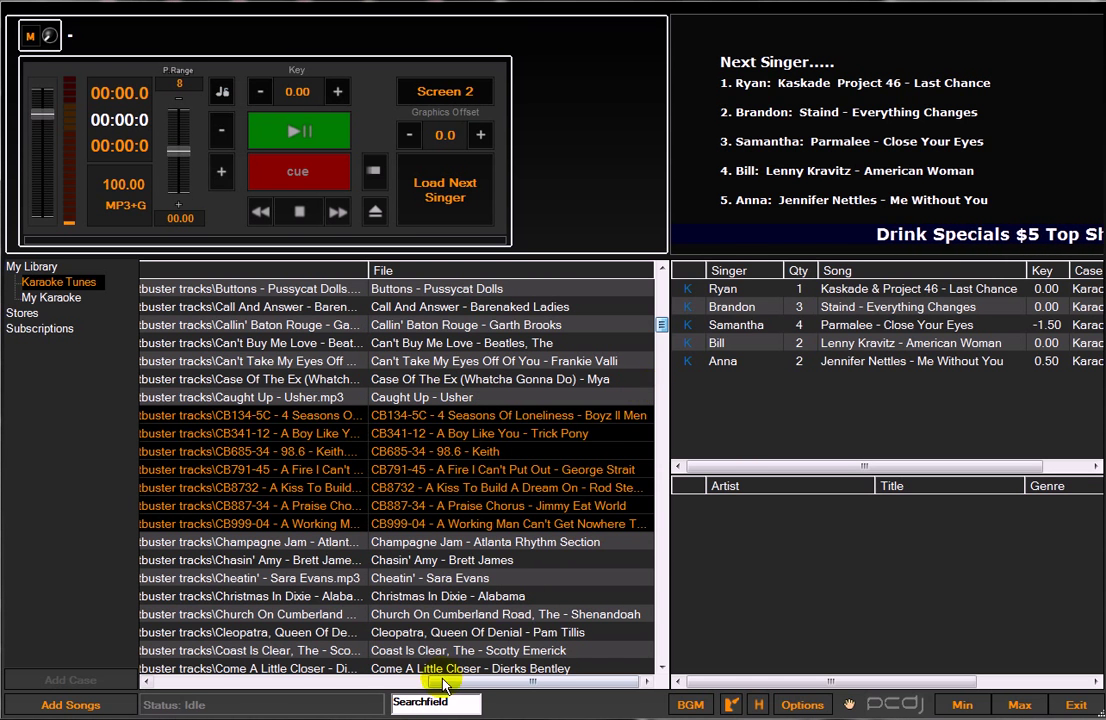
# Scroll back to the Artist and Title columns and reselect Boyz II Men through Merle Haggard.
pyautogui.click(325, 682)
pyautogui.moveTo(325, 686); pyautogui.dragTo(158, 652)
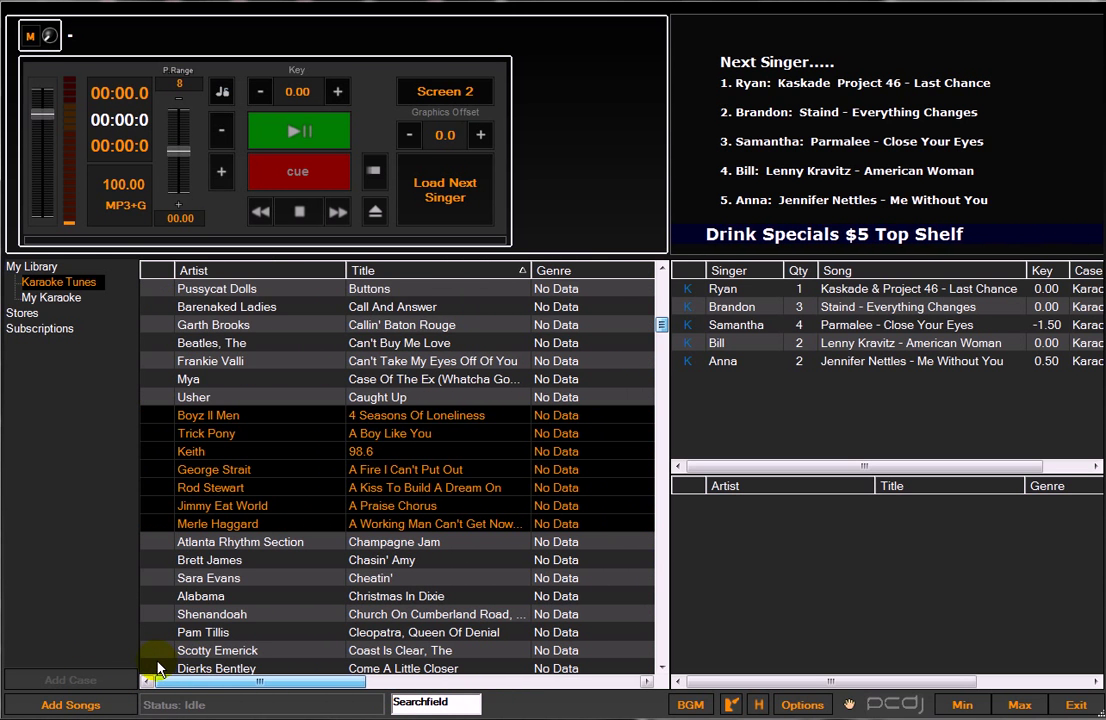
pyautogui.click(289, 396)
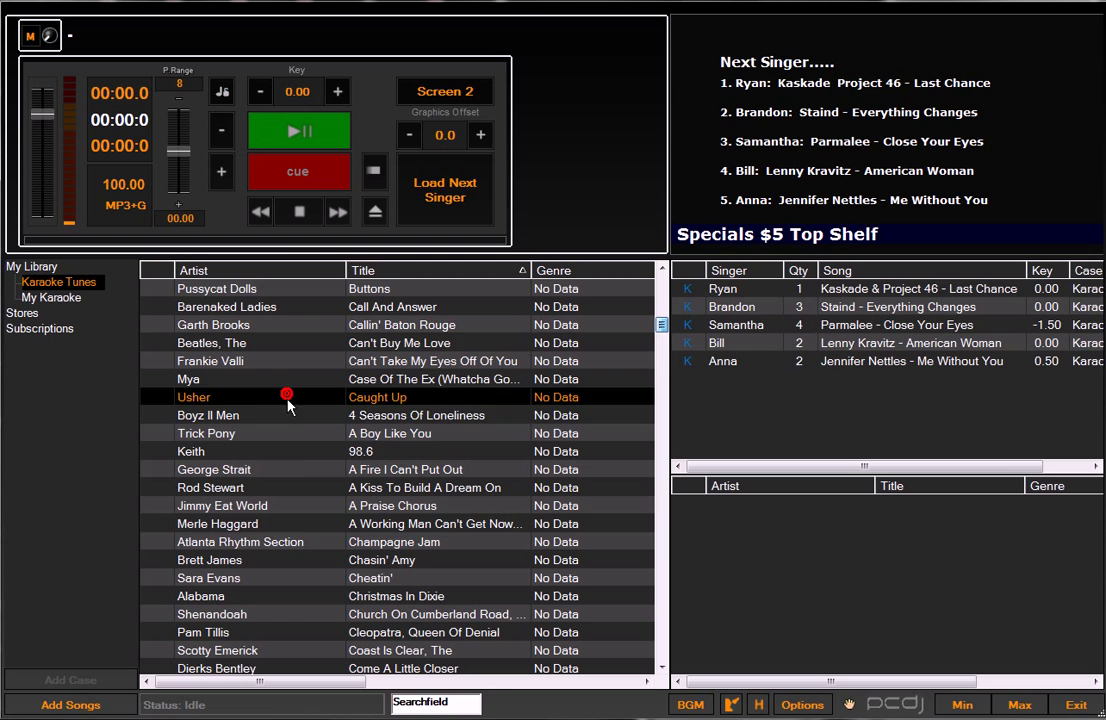
pyautogui.click(288, 418)
pyautogui.click(291, 523)
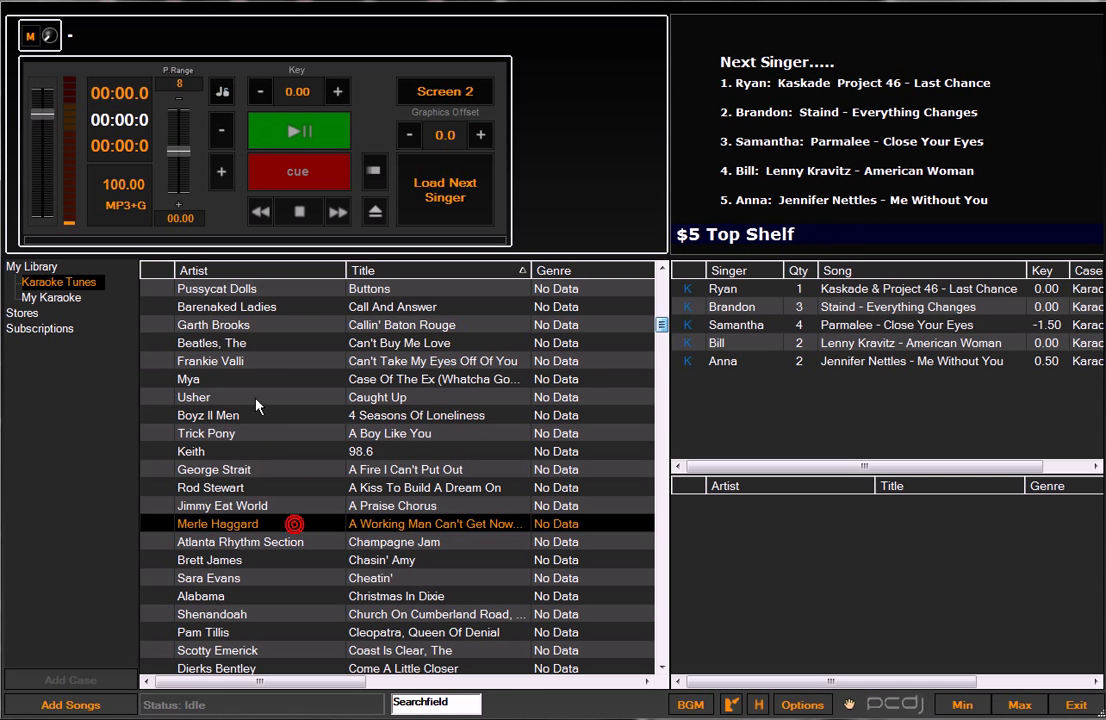
pyautogui.click(402, 420)
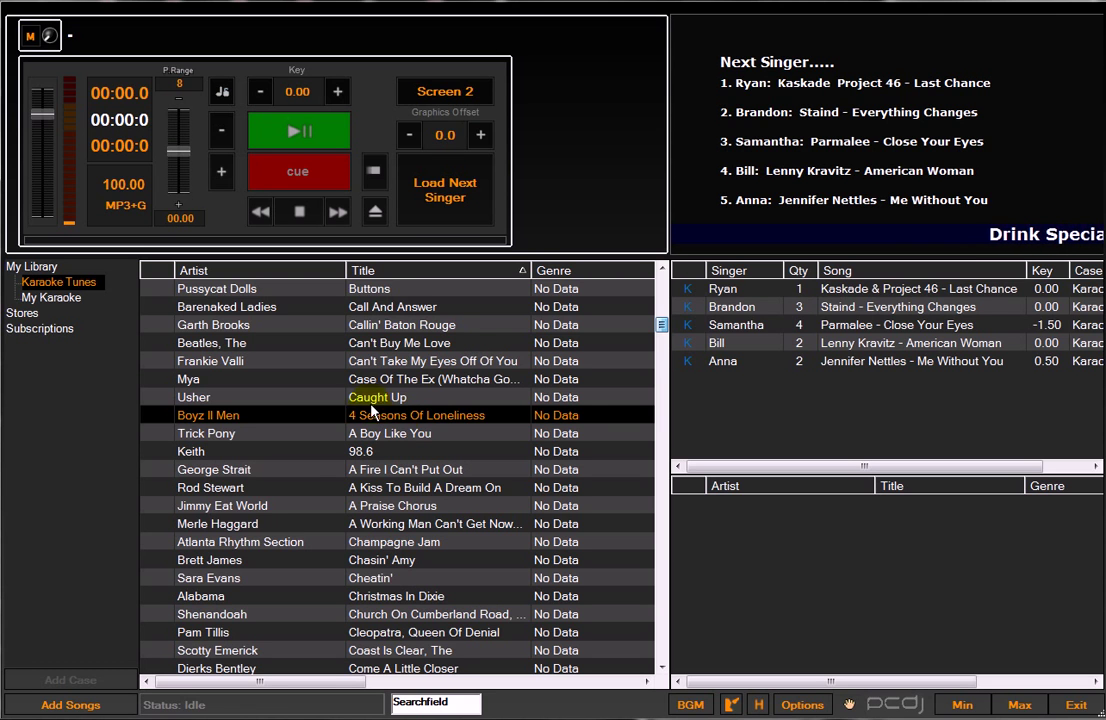
pyautogui.keyDown('shift'); pyautogui.click(265, 523); pyautogui.keyUp('shift')
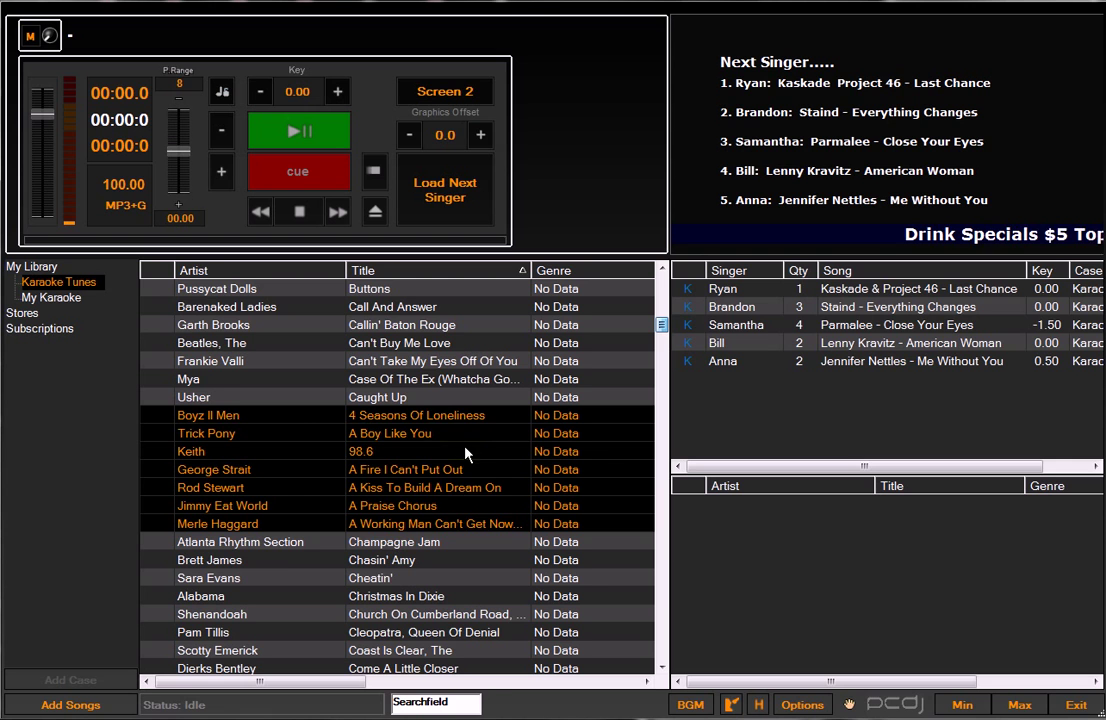
pyautogui.rightClick(287, 436)
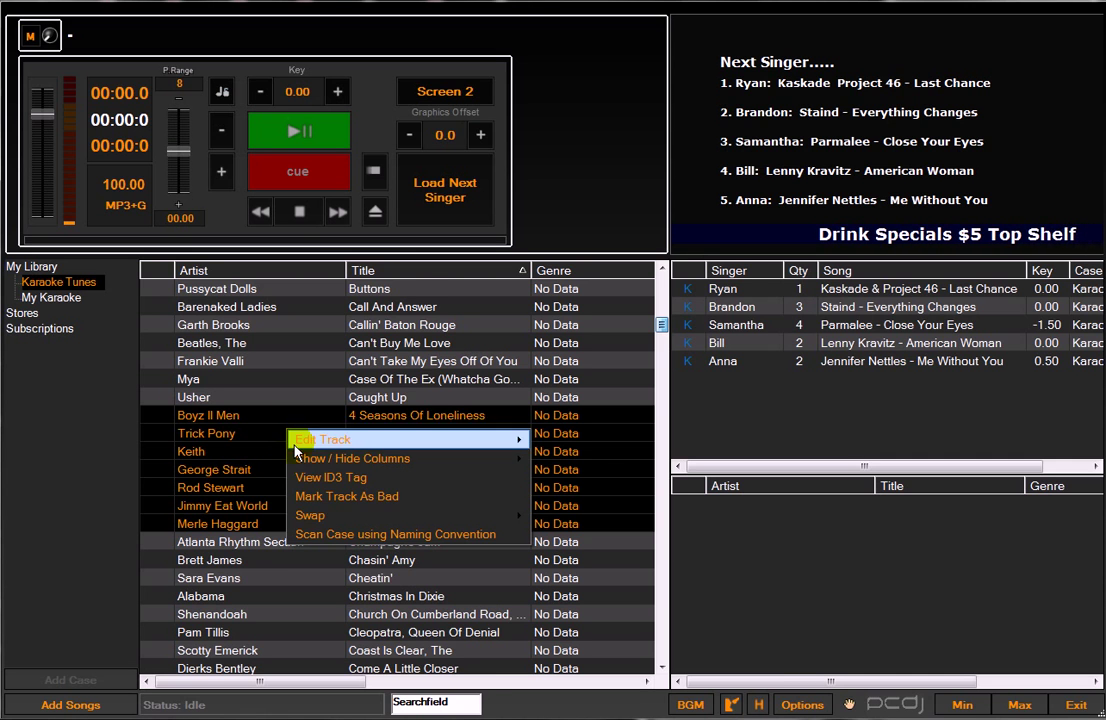
pyautogui.click(333, 535)
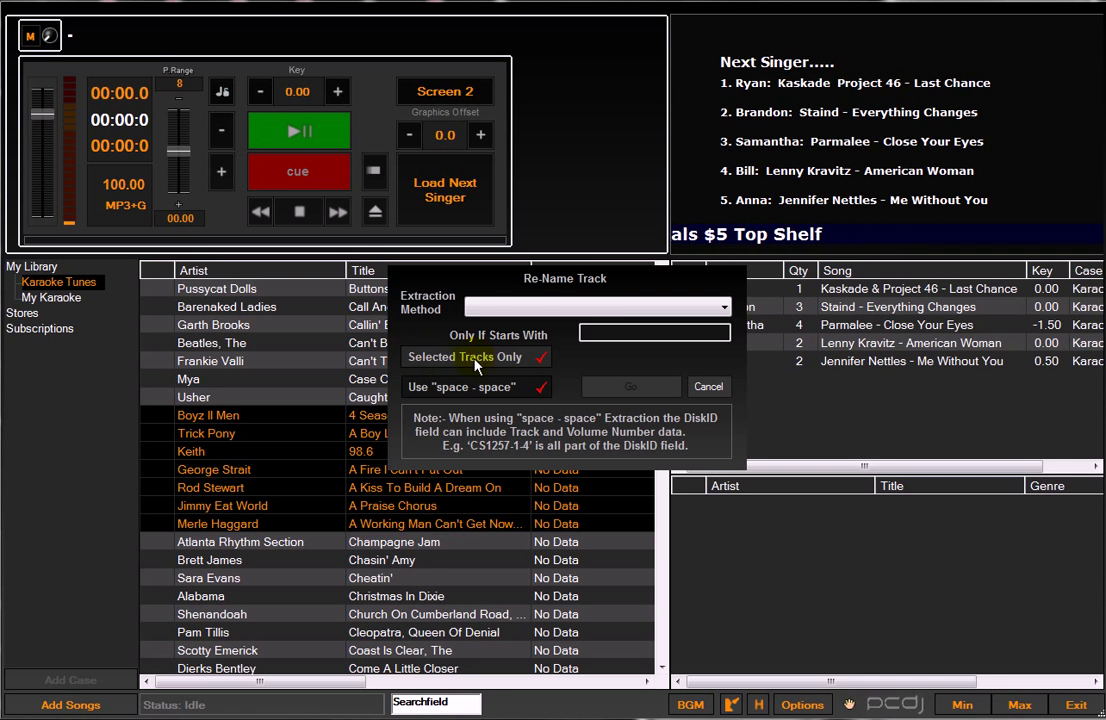
pyautogui.click(538, 308)
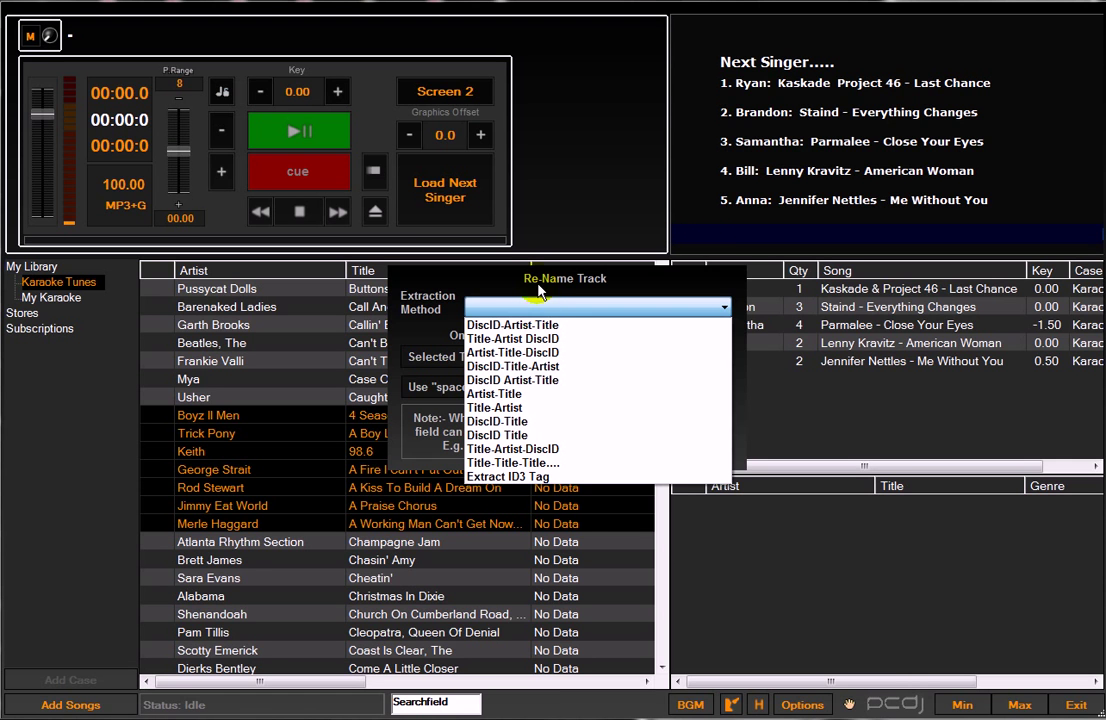
pyautogui.click(538, 286)
pyautogui.click(708, 387)
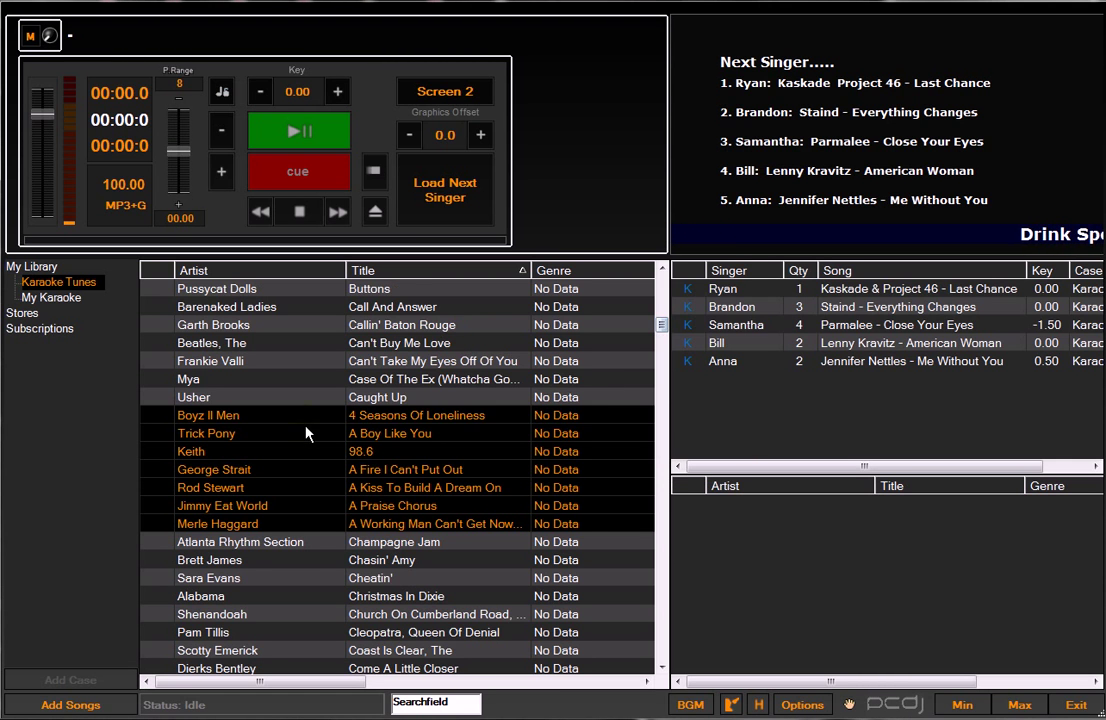
pyautogui.moveTo(306, 433); pyautogui.dragTo(313, 560)
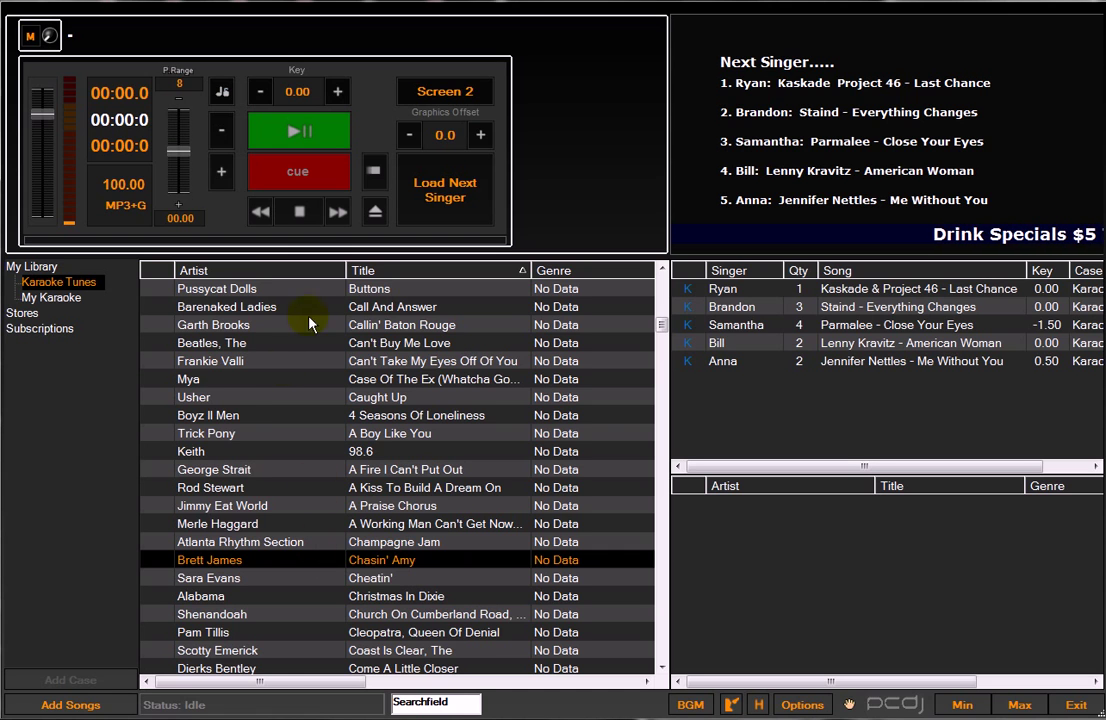